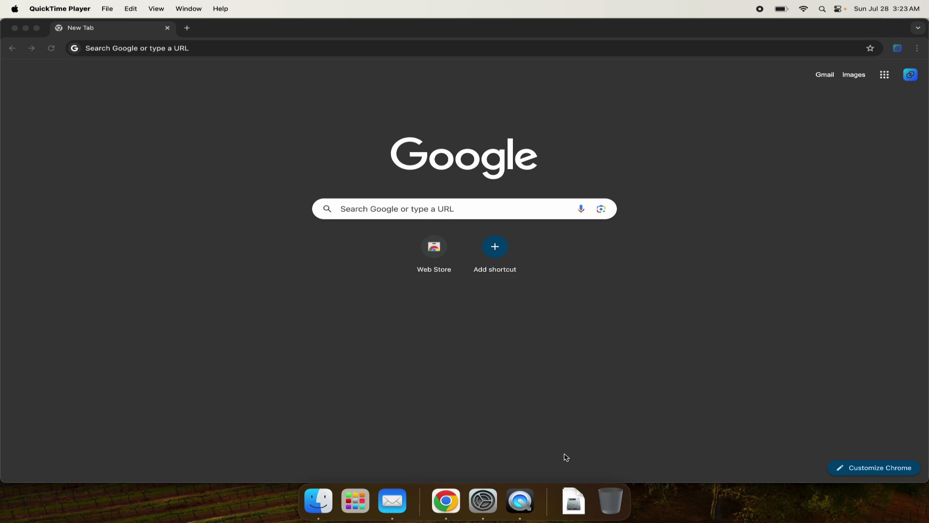
- Load the zano.org homepage in Chrome's new tab
left_click(212, 49)
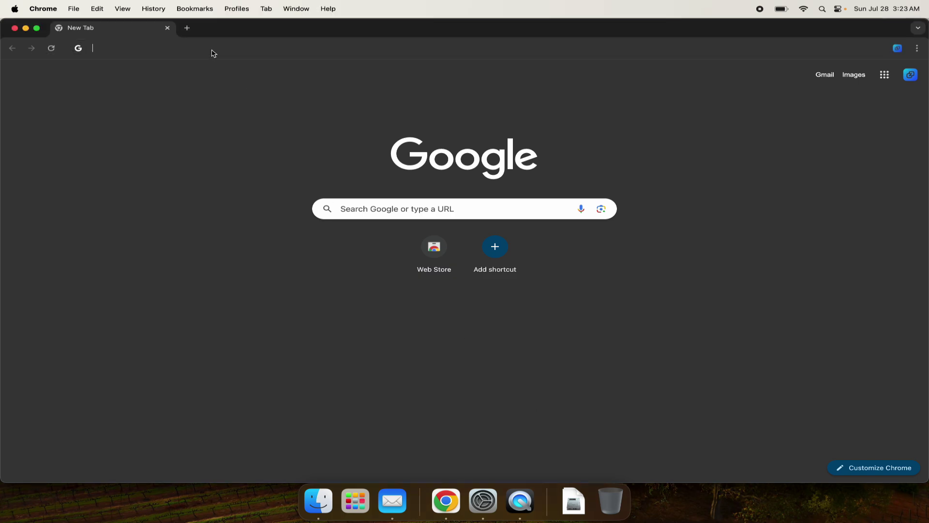
type("zano.org")
key("Return")
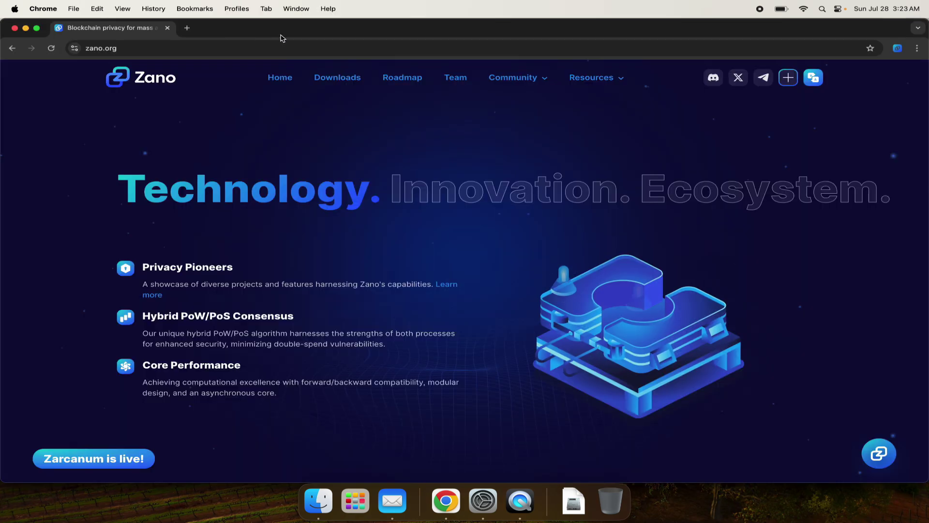
- Download the 96.6 MB Mac OSX DMG from the Downloads page and open the installer
left_click(338, 79)
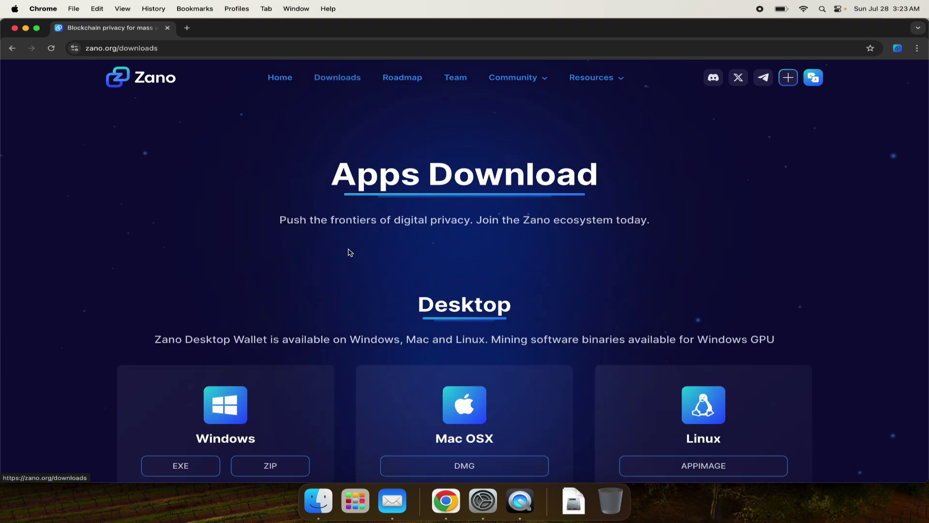
scroll(350, 252, "down", 3)
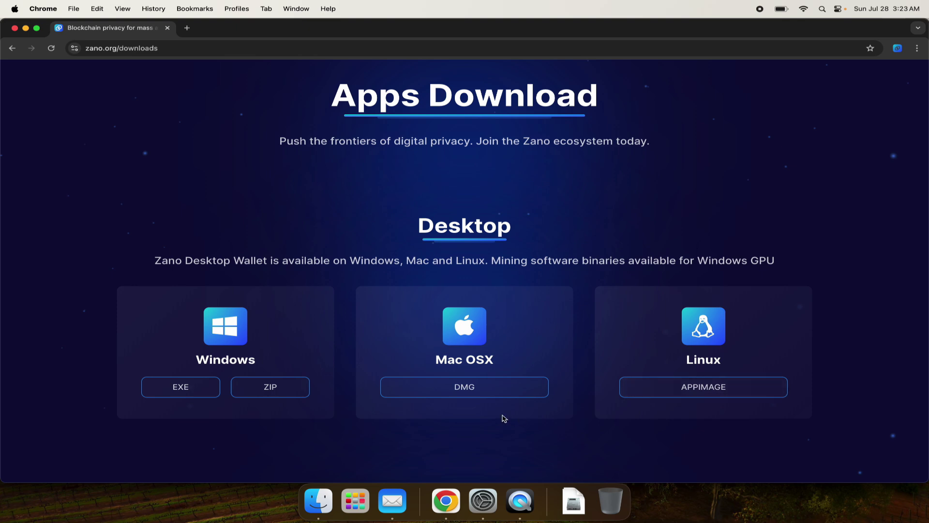
left_click(461, 389)
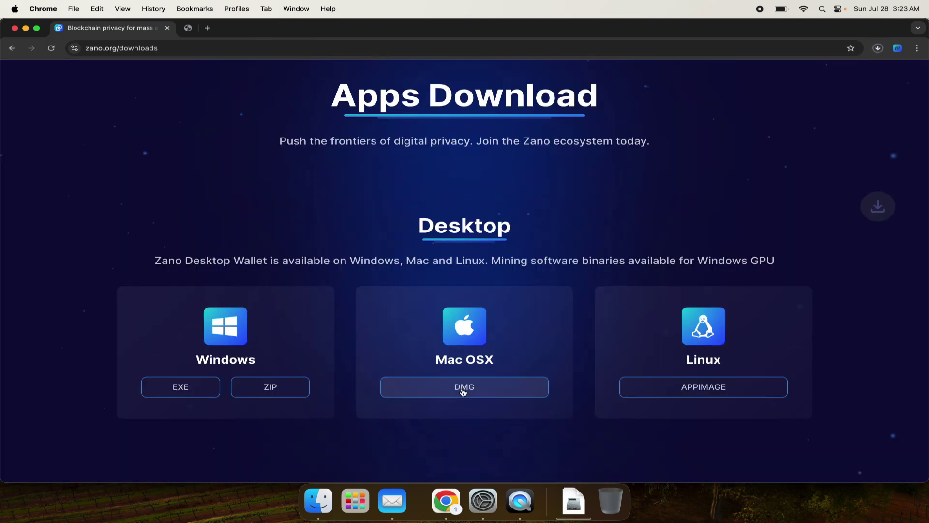
left_click(879, 49)
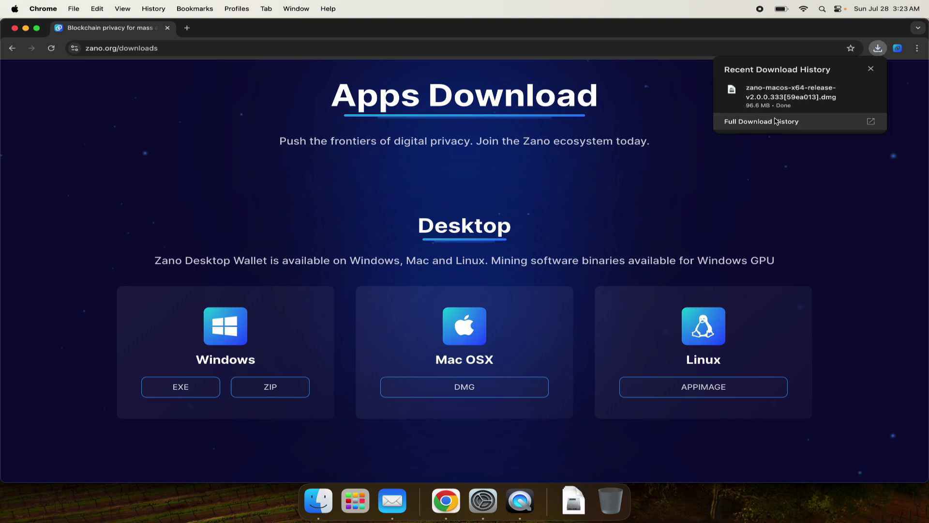
left_click(823, 93)
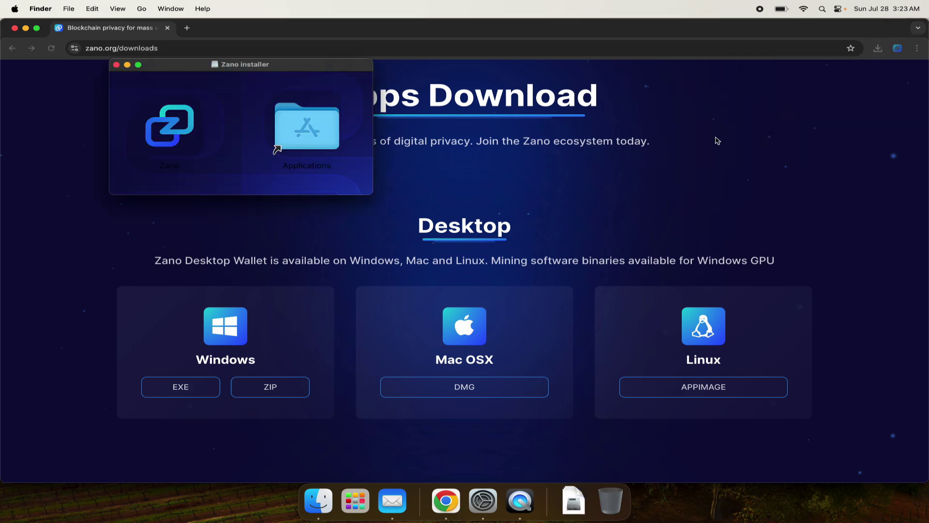
- Copy the Zano app into Applications, then close the installer window
left_click_drag(176, 135, 331, 134)
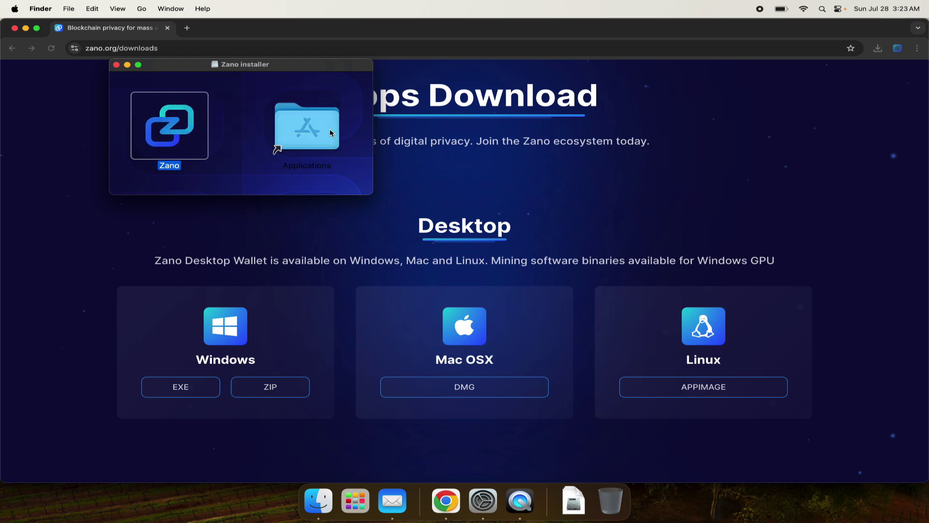
left_click(117, 65)
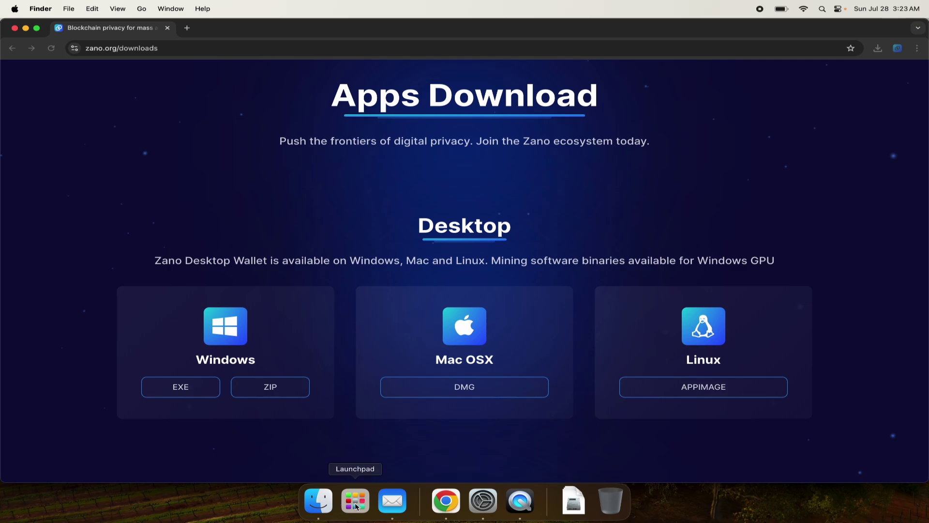
- Launch Zano from page 2 of Launchpad and agree to install Rosetta
left_click(355, 506)
left_click(492, 481)
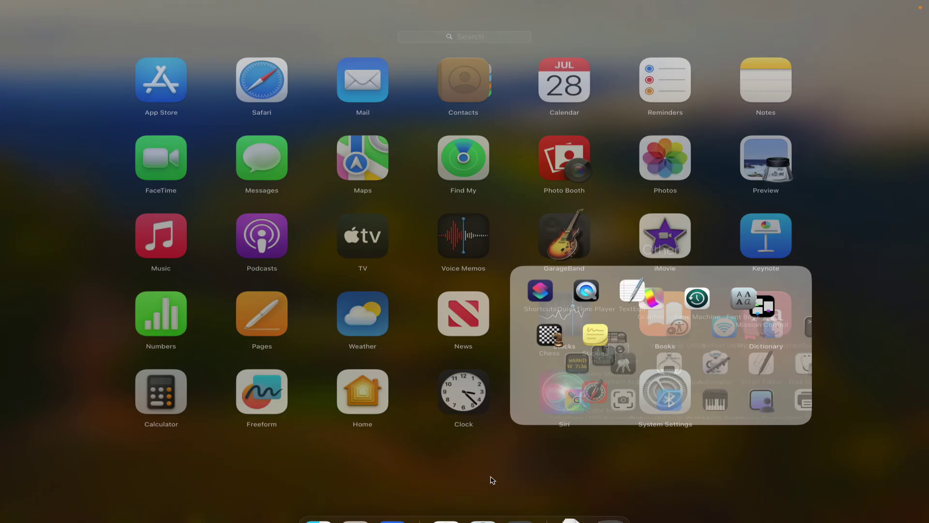
scroll(682, 357, "right", 2)
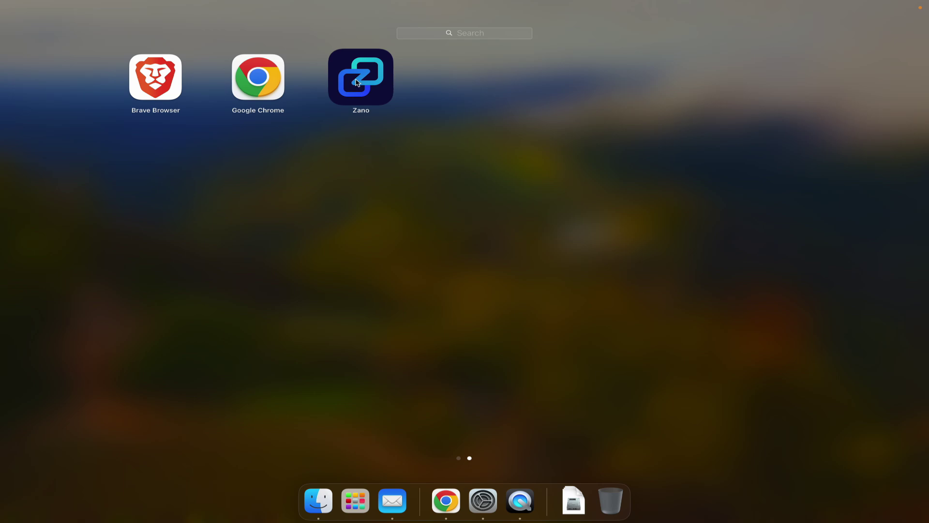
left_click(380, 94)
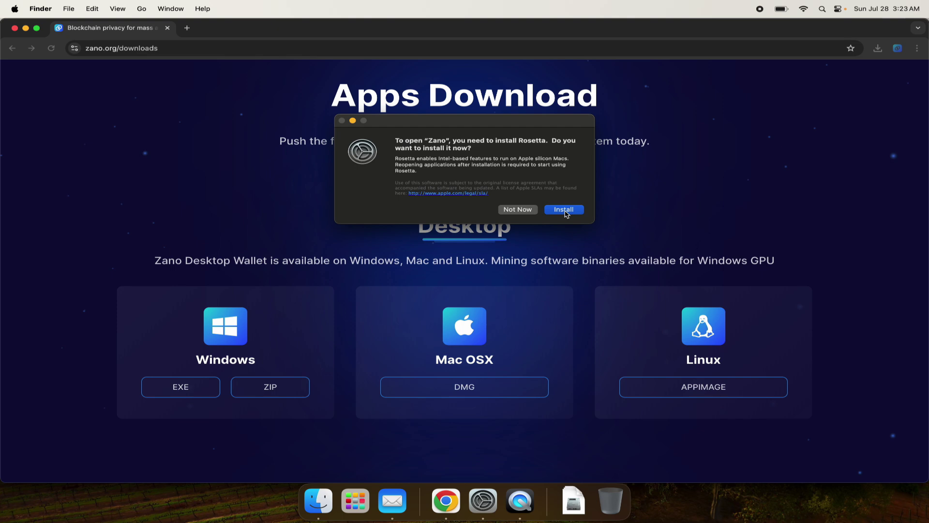
left_click(564, 209)
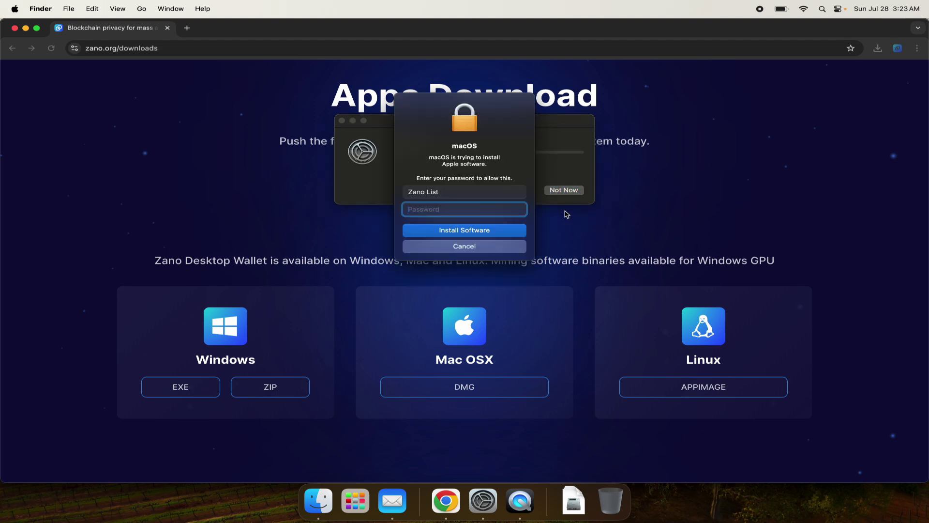
- Authorise the Rosetta installation with the account password and return to Launchpad
type("***************")
left_click(492, 231)
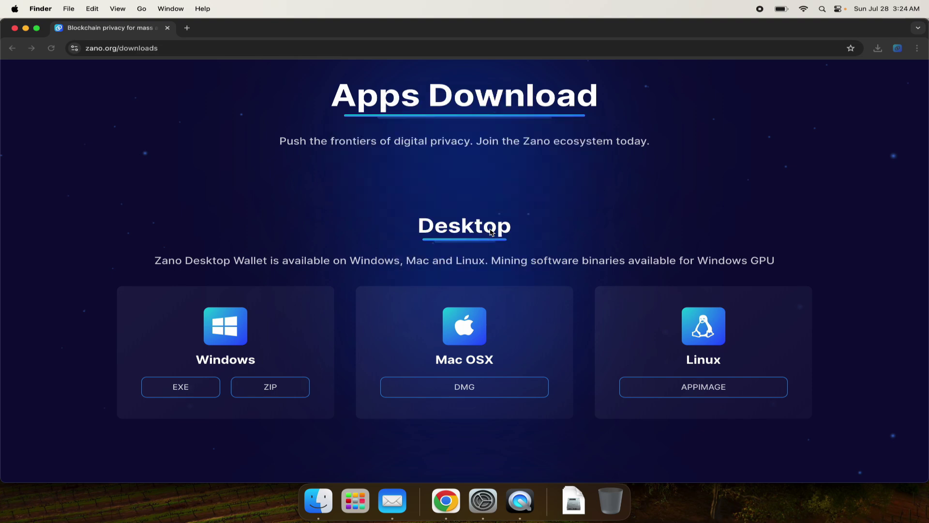
left_click(363, 506)
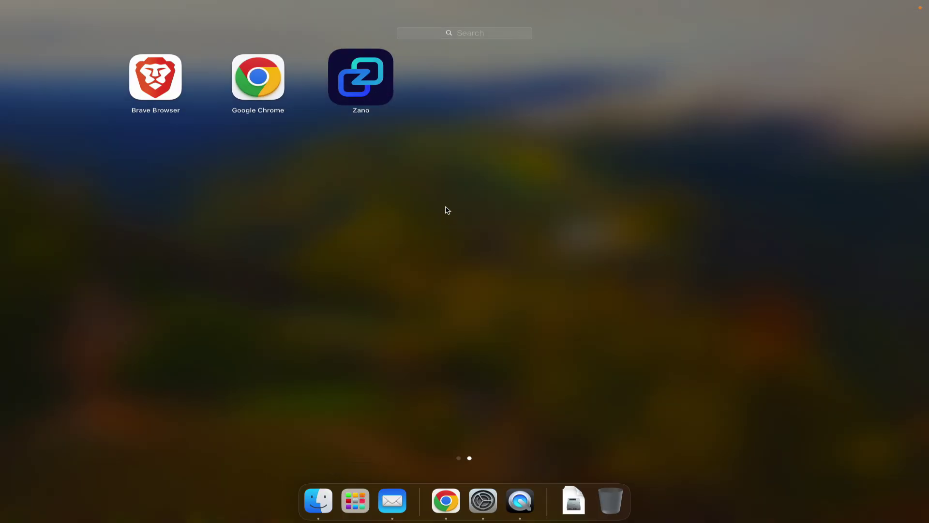
- Start Zano and approve opening the app downloaded from the internet
left_click(359, 77)
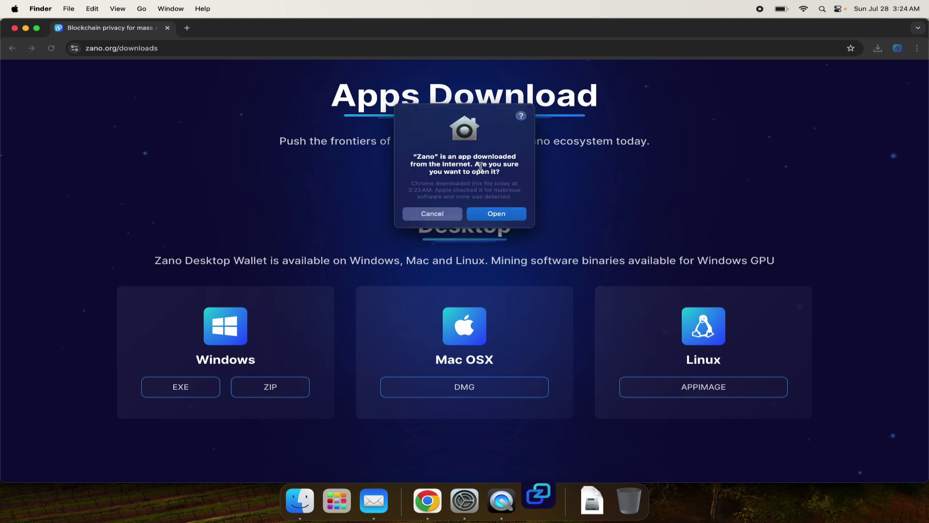
left_click(499, 219)
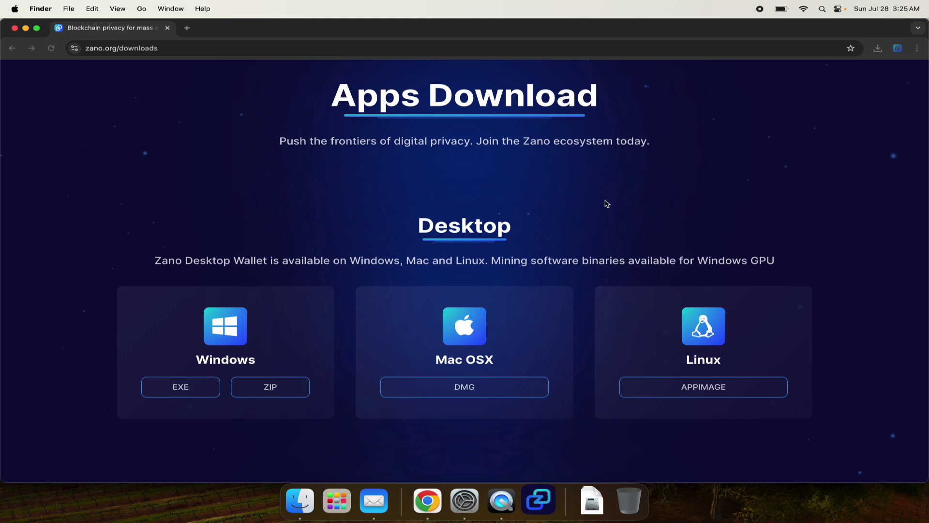
- Move the Zano start window toward the upper left of the screen
left_click_drag(736, 130, 544, 67)
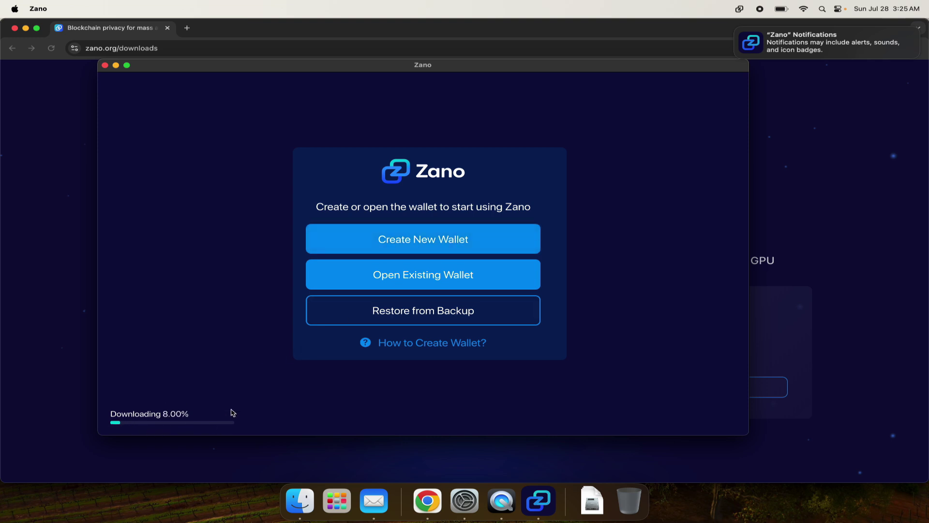
- Create a new wallet named 'ZanoList Youtube Demo'
left_click(443, 243)
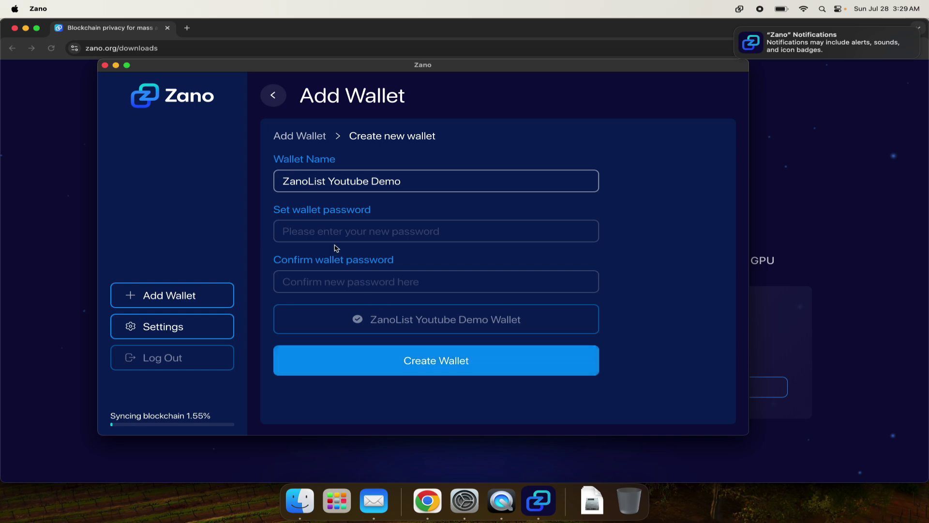
left_click(426, 359)
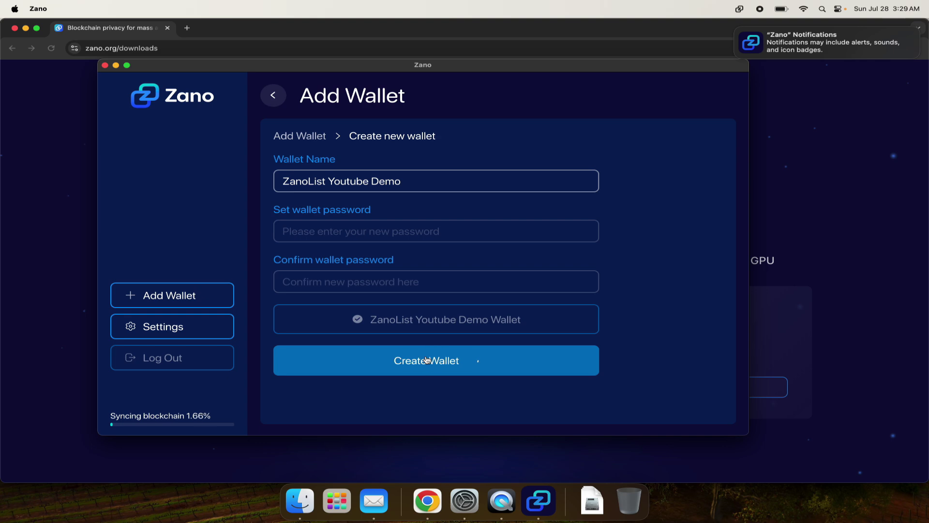
- Begin entering a seed password, then allow Zano's notifications from the banner's Options
scroll(591, 283, "down", 1)
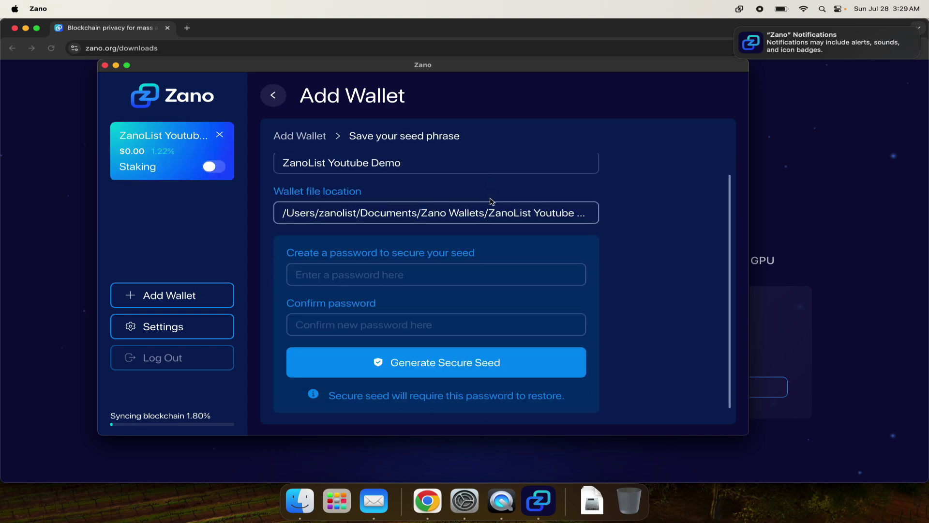
left_click(409, 276)
mouse_move(912, 54)
left_click(910, 50)
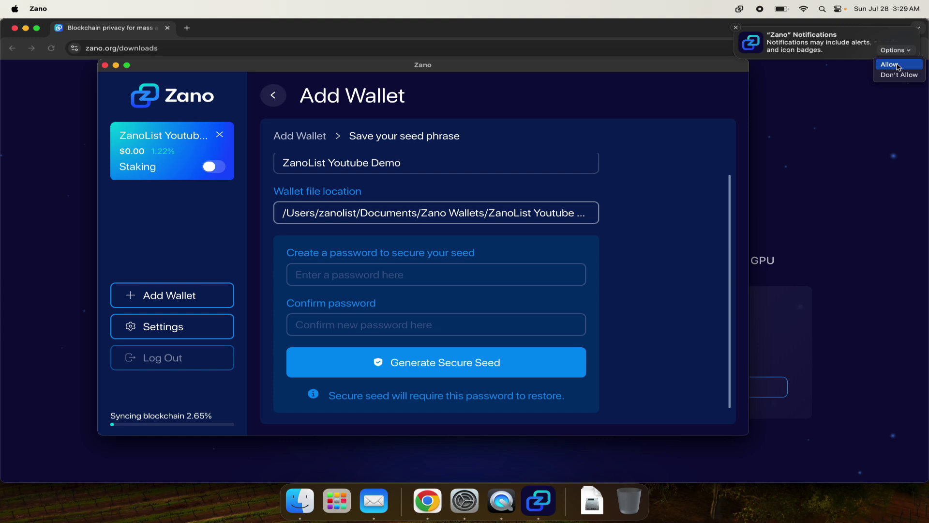
left_click(897, 64)
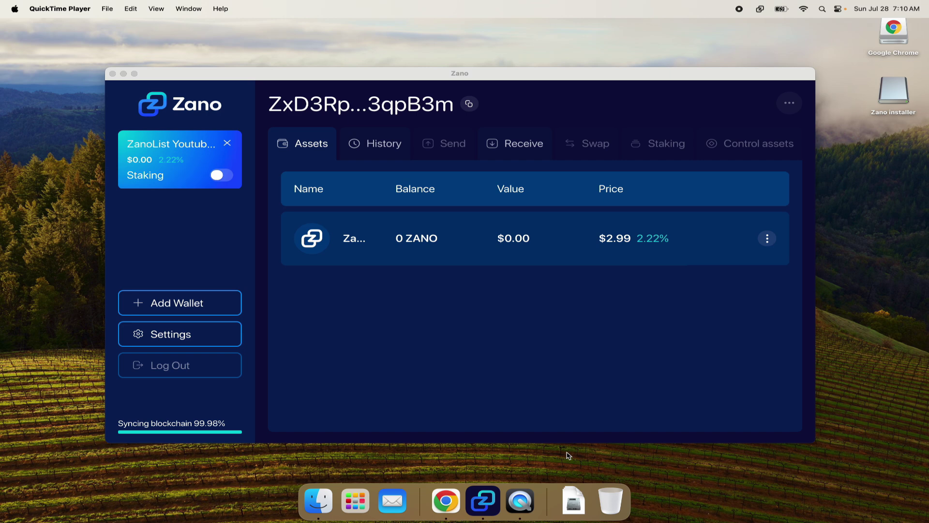
- Bring the funded ZanoList Youtube Demo wallet window to the front
left_click(514, 145)
- Display the ZanoList Youtube Demo wallet's receive address and QR code for the 0.5 ZANO deposit
left_click(514, 145)
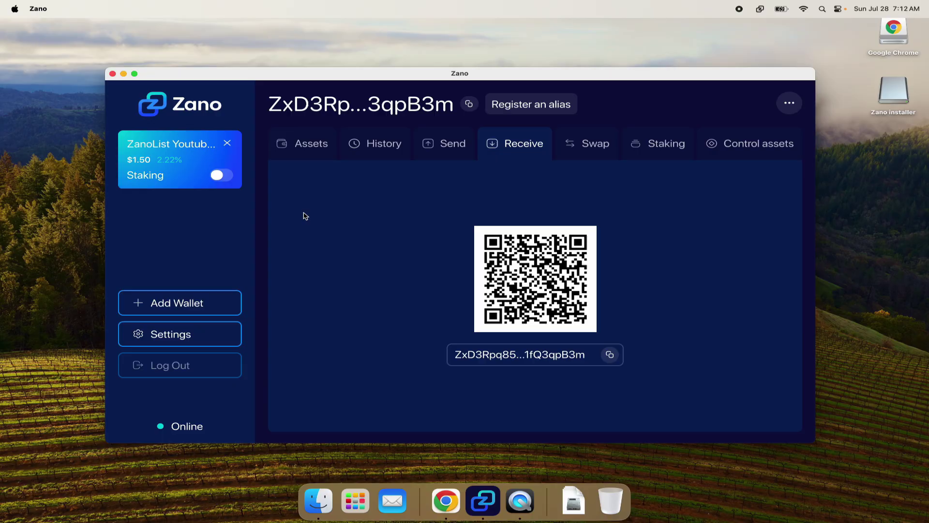
- Return to the assets list showing 0.5 ZANO and enable staking on the wallet
left_click(310, 152)
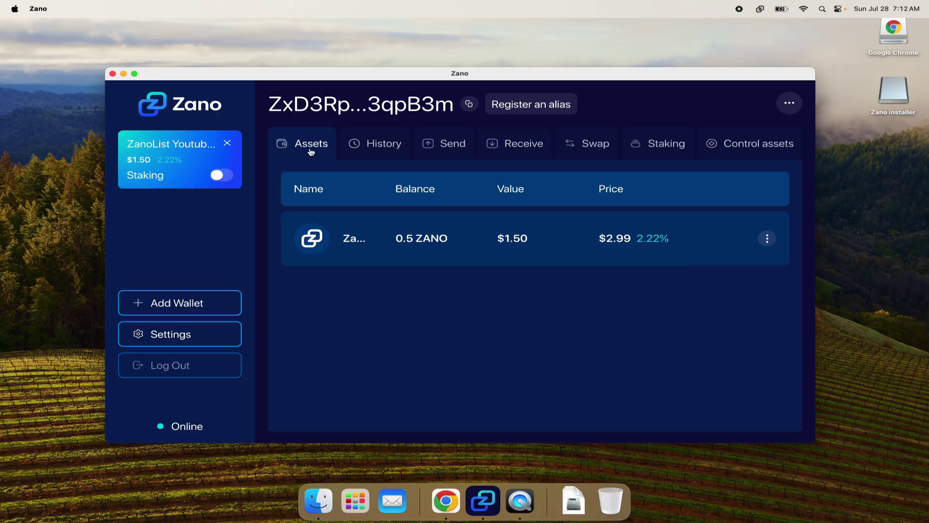
mouse_move(403, 249)
left_click(225, 179)
left_click(446, 501)
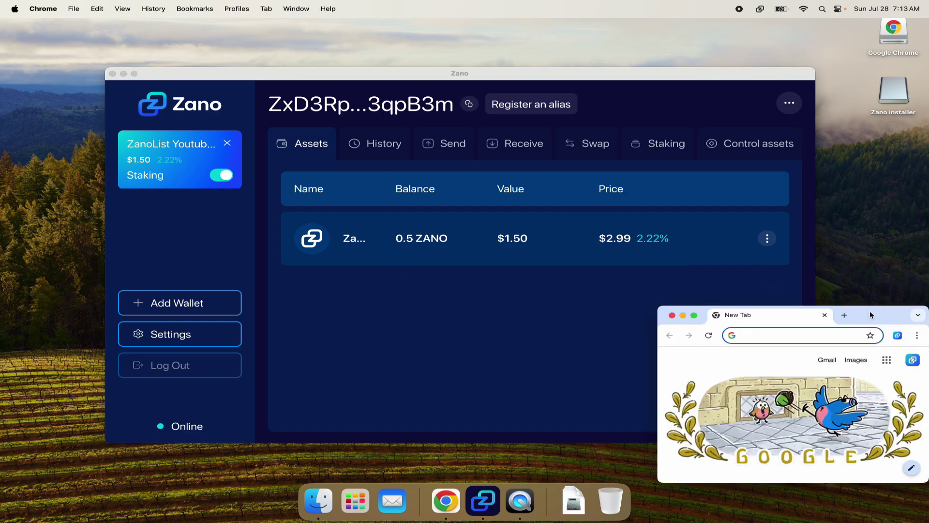
- Maximize Chrome and load the Zano Block Explorer at explorer.zano.org
double_click(870, 312)
type("explorer.zano.org")
key("Return")
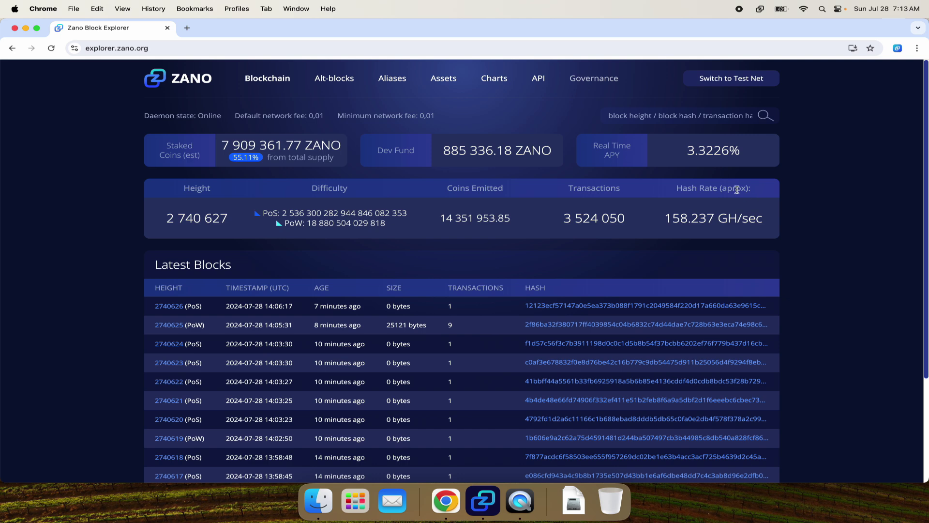
- Advance the Latest Blocks table to page 3, showing blocks 2740606 to 2740597
scroll(451, 295, "down", 3)
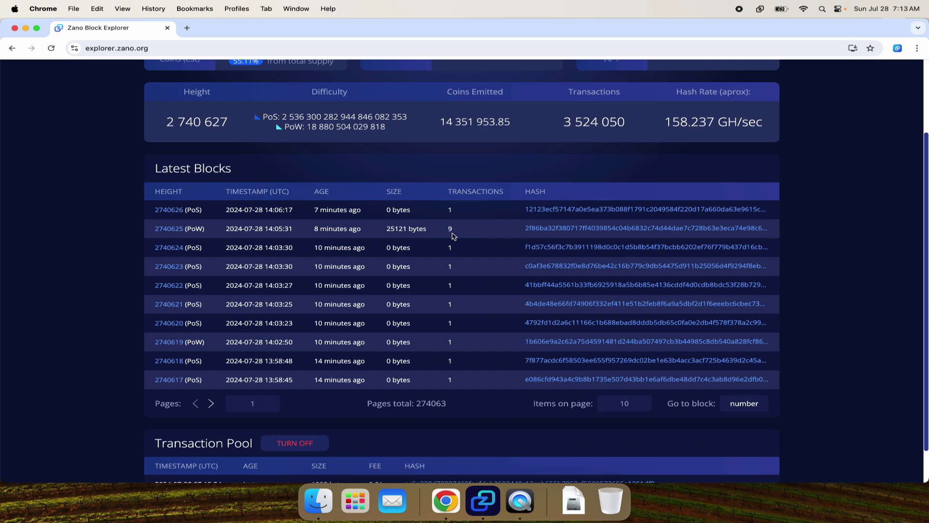
scroll(457, 235, "down", 1)
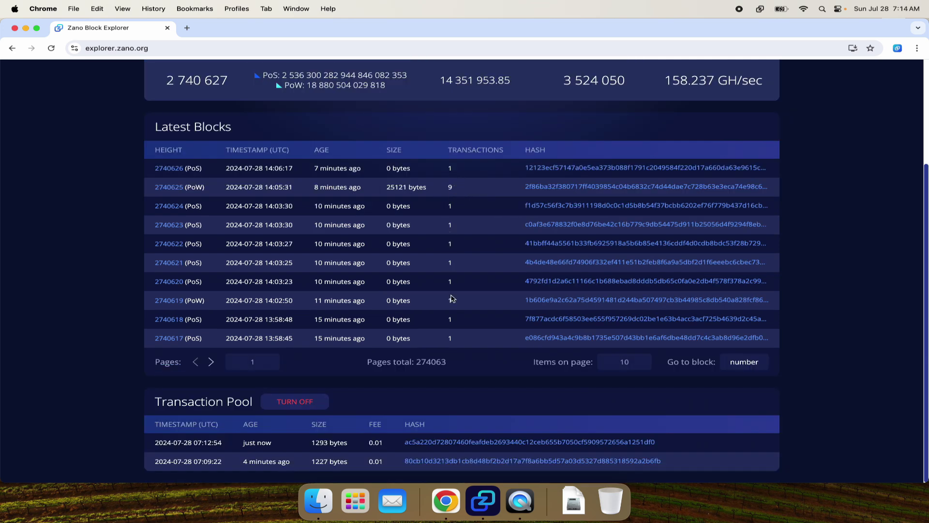
left_click(211, 362)
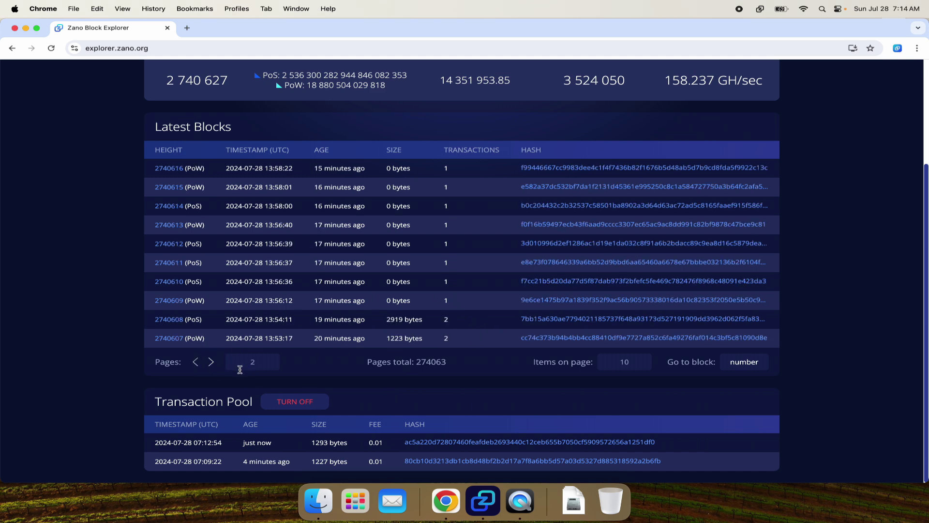
left_click(210, 366)
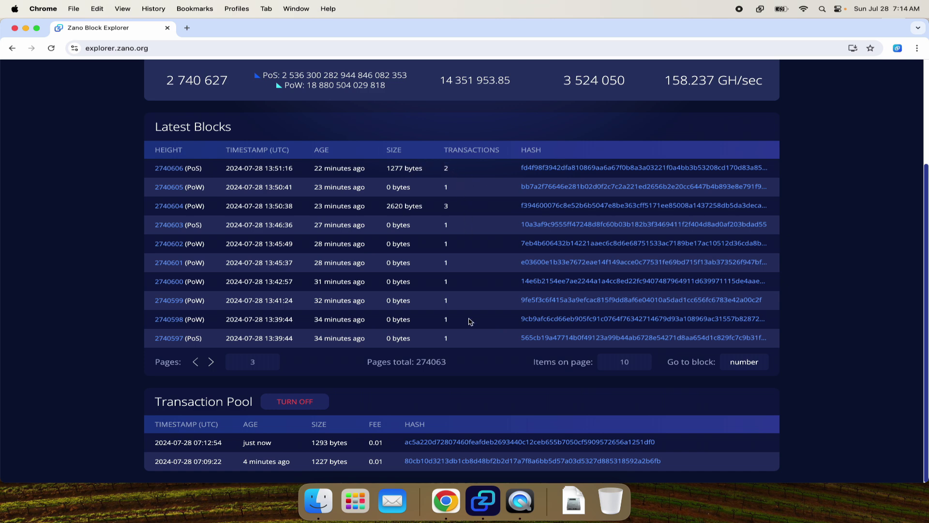
scroll(470, 322, "up", 3)
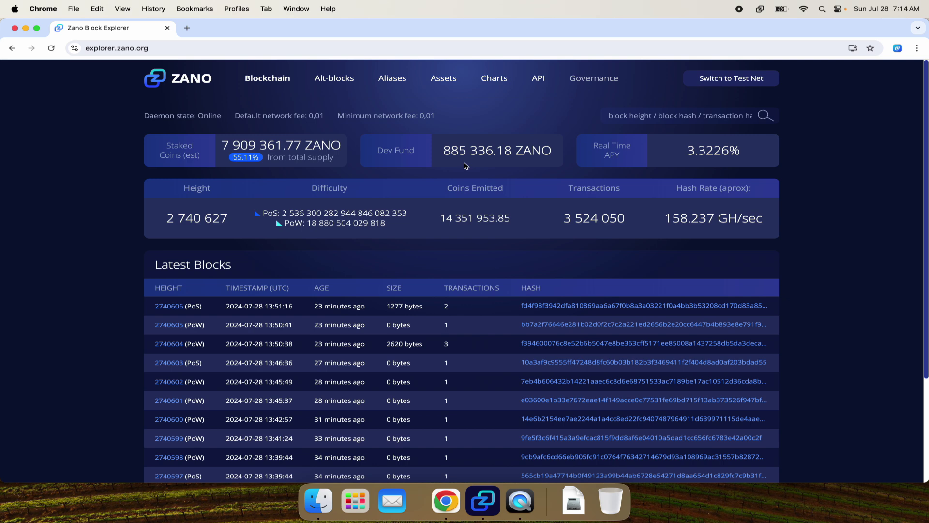
left_click(482, 508)
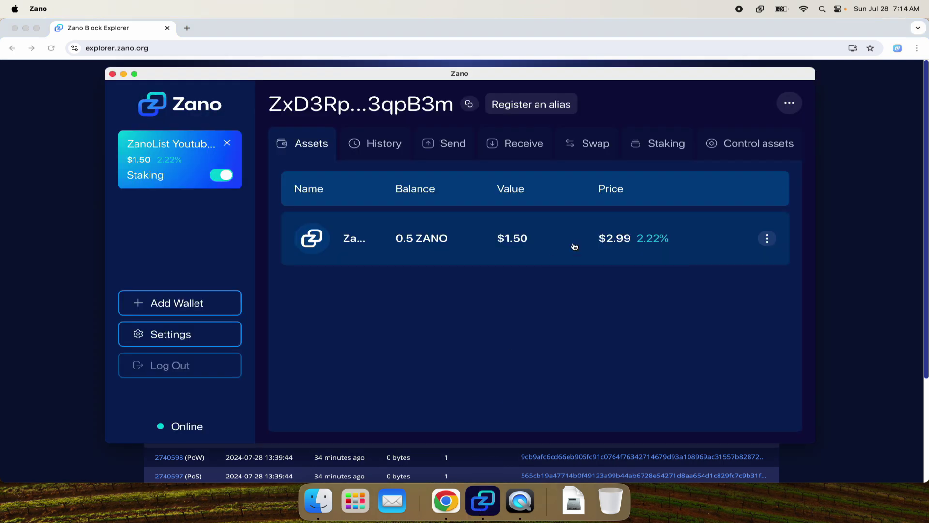
- Check the 0.5 ZANO balance breakdown: 0 ZANO available, 0.5 ZANO locked
mouse_move(574, 246)
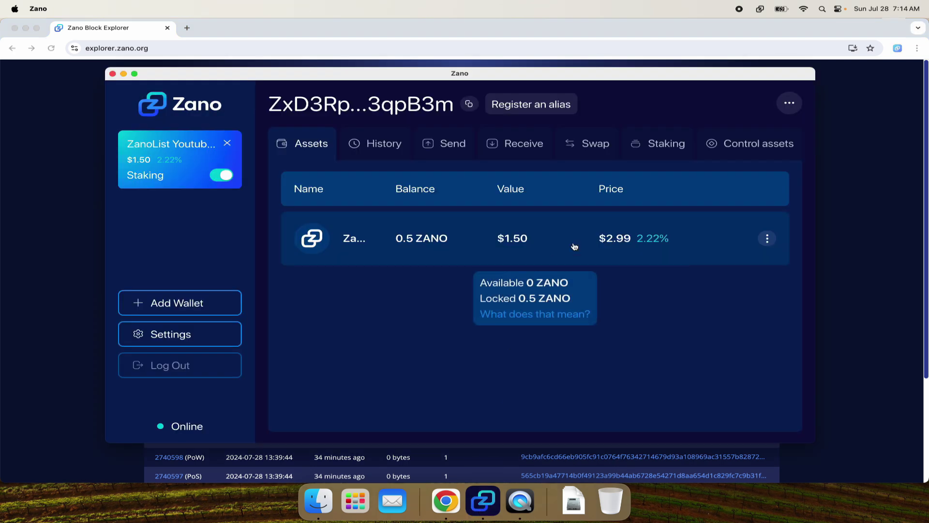